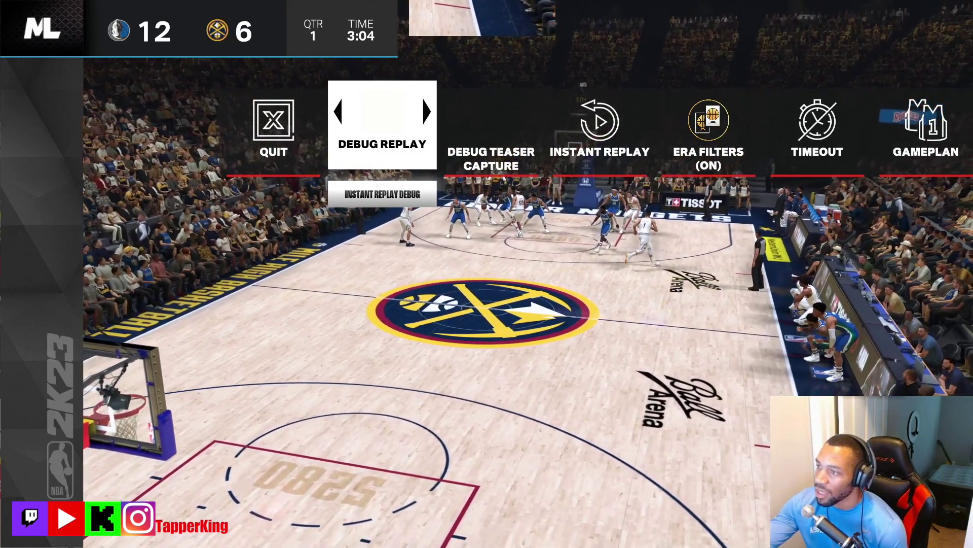
Search YouTube for 'nba 2k23 mods pc download' and open the 'These Updated Cyberfaces Will Blow You Away!' video
key("alt+Tab")
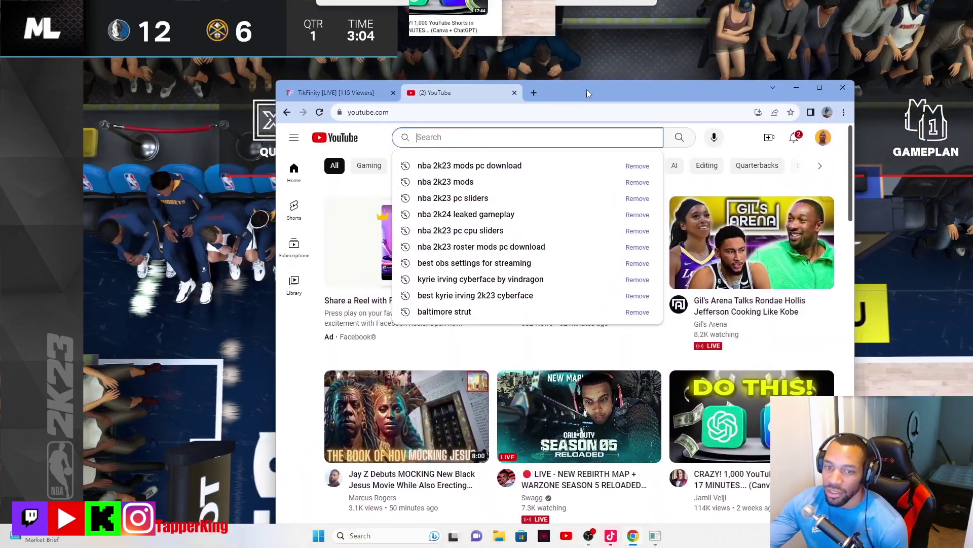
left_click(465, 168)
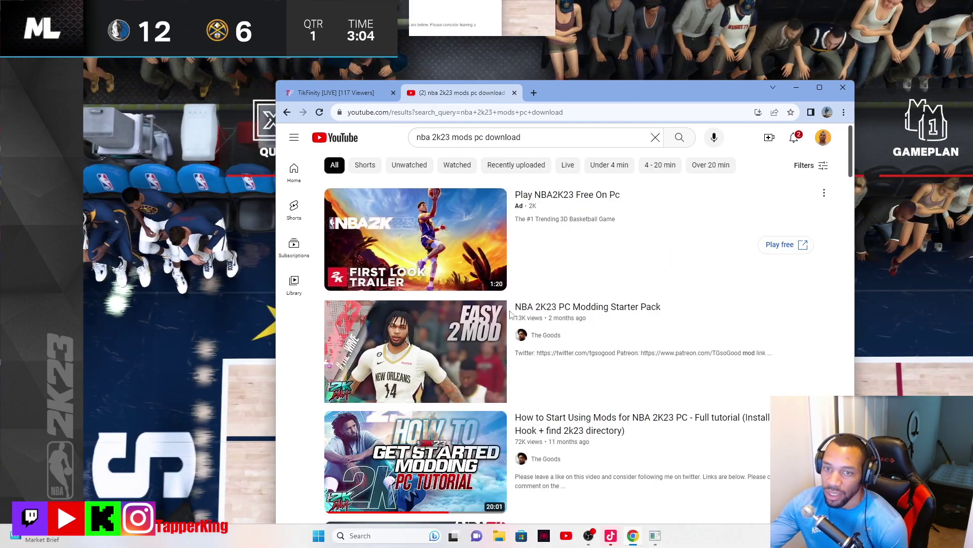
scroll(576, 275, "down", 1)
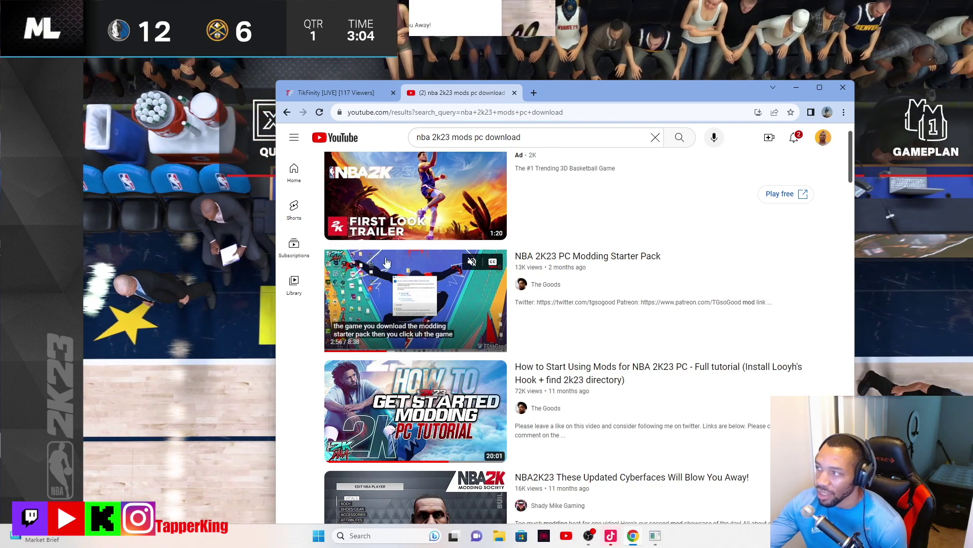
scroll(469, 292, "down", 3)
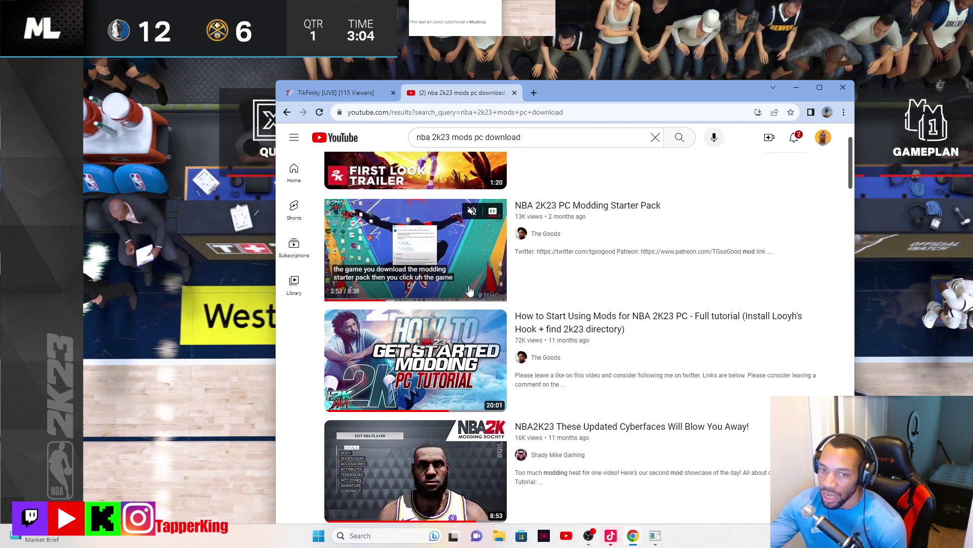
scroll(486, 262, "down", 2)
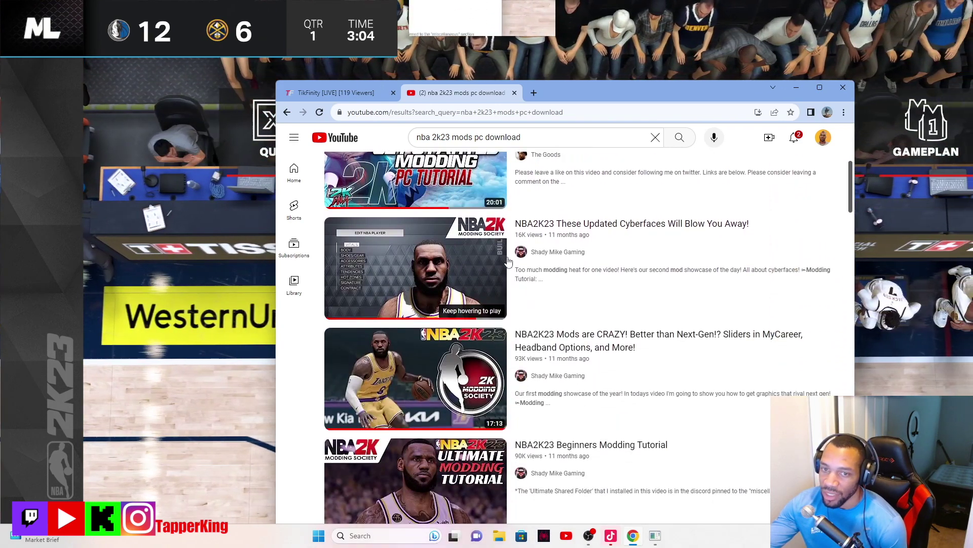
left_click(439, 268)
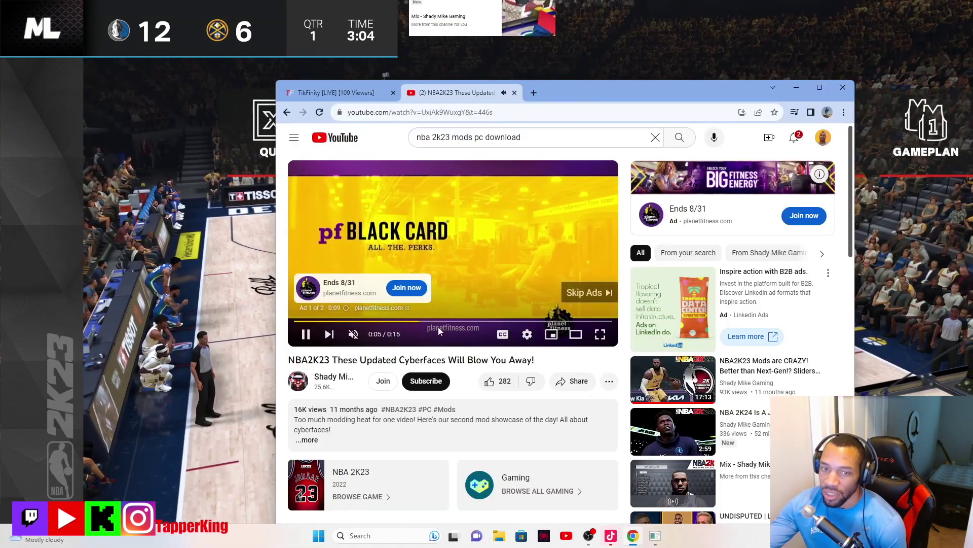
Expand the video's description and open the 'LeBron James v2 by Tweal' MEGA download link
scroll(428, 325, "down", 3)
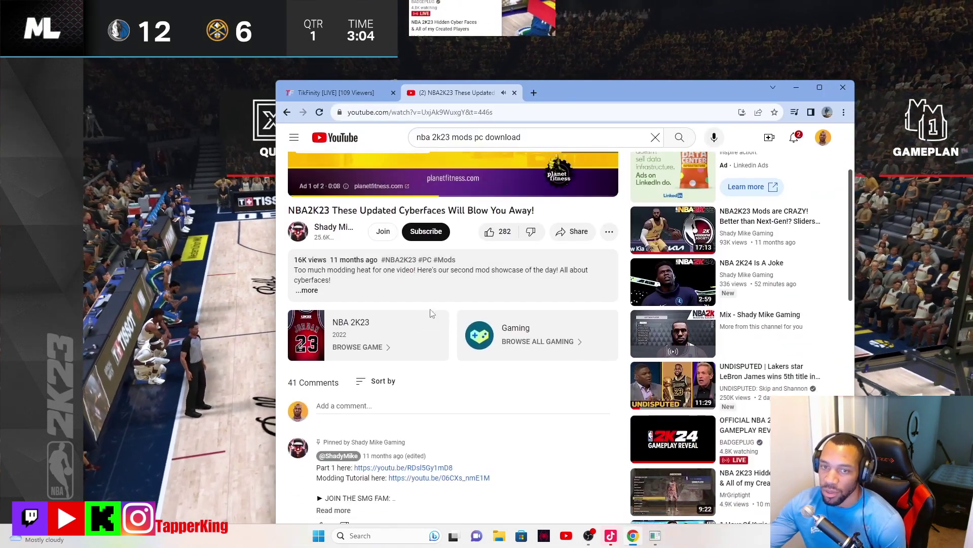
scroll(482, 344, "up", 3)
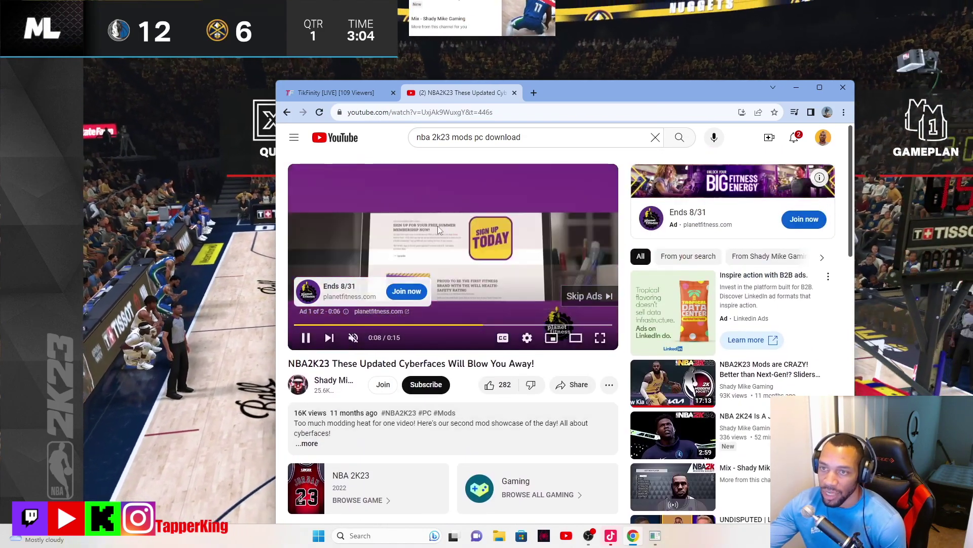
scroll(436, 314, "down", 2)
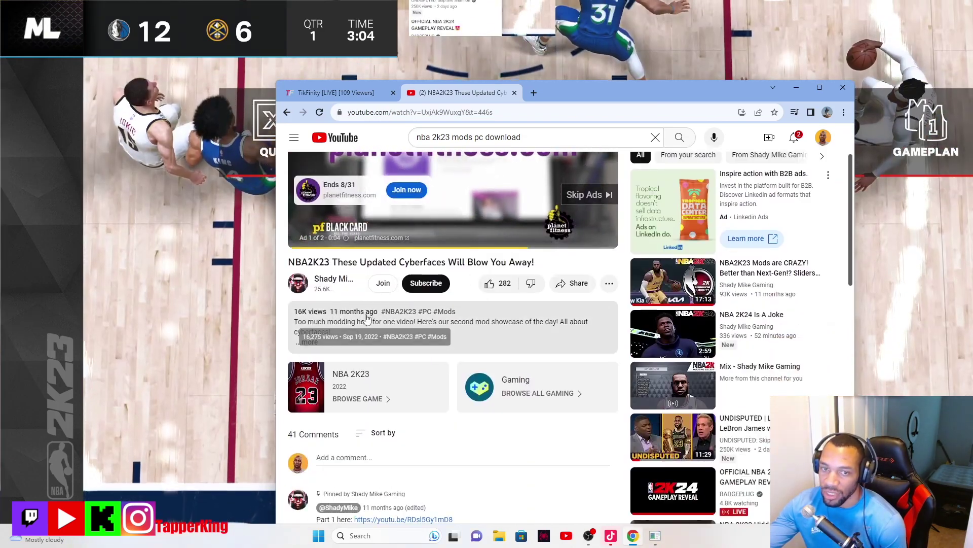
left_click(310, 342)
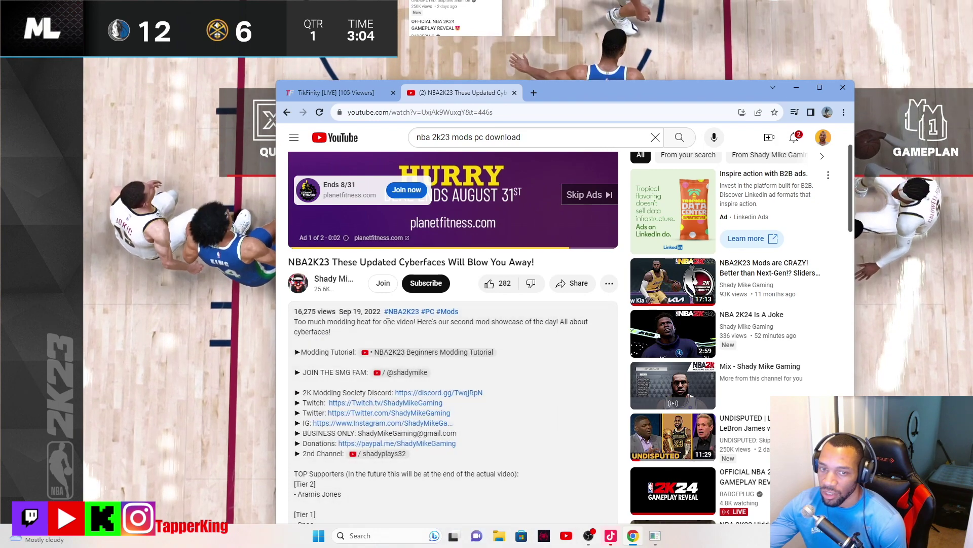
scroll(427, 334, "down", 5)
scroll(426, 334, "down", 2)
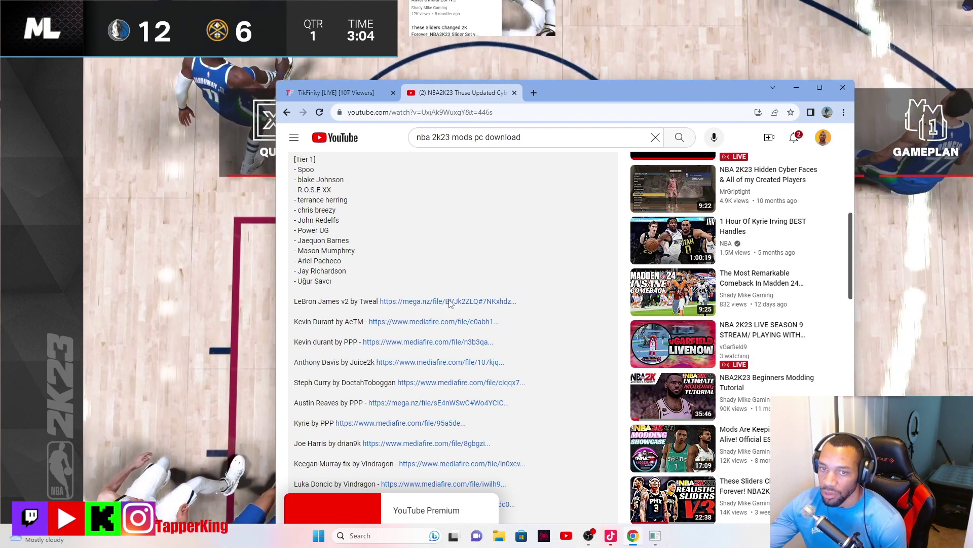
left_click(449, 303)
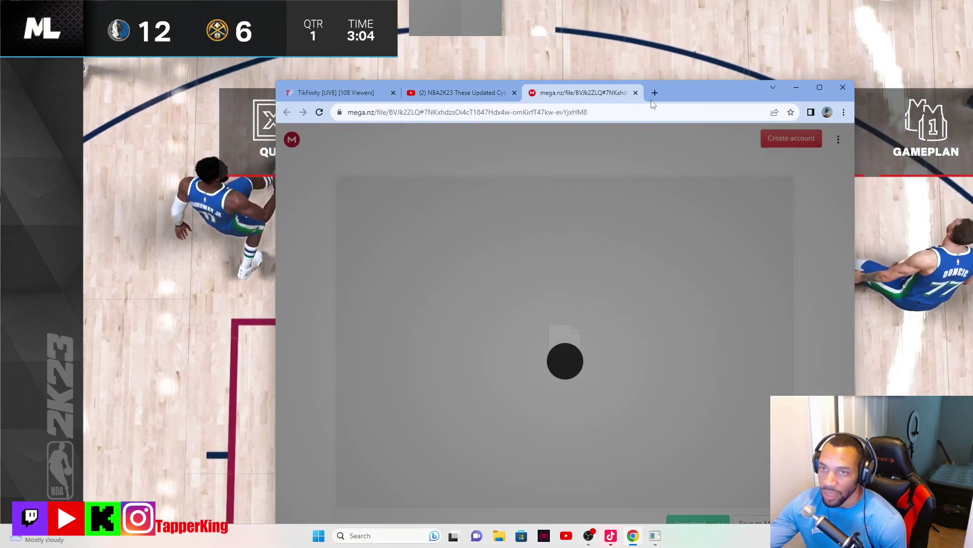
Nudge the MEGA browser window upward and move the NBA 2K23 folder window to the left
left_click_drag(678, 96, 669, 61)
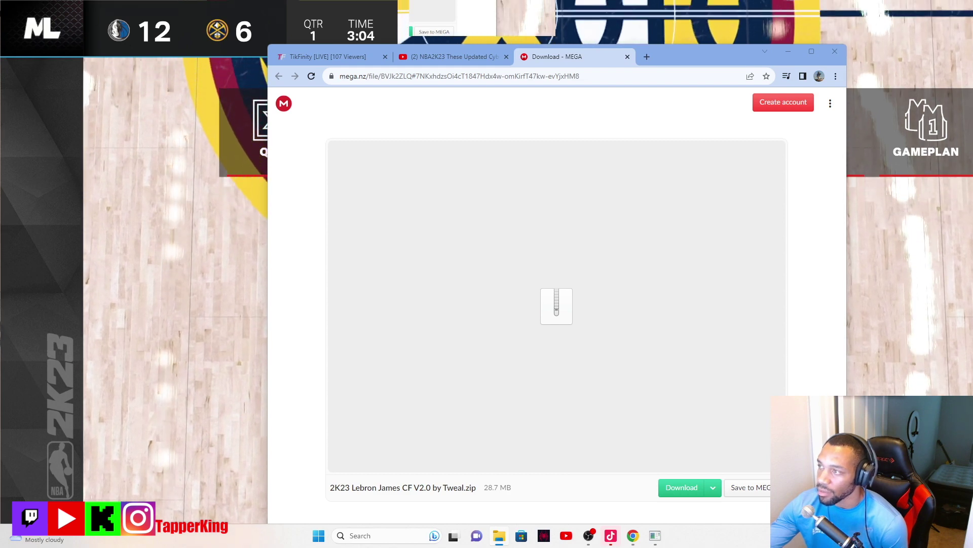
key("alt+Tab")
left_click_drag(600, 48, 342, 95)
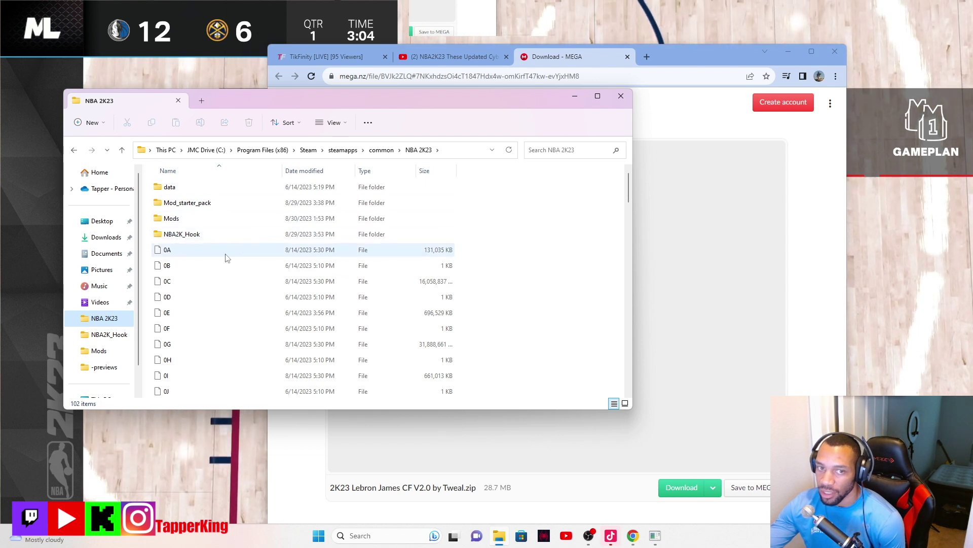
Open a second Explorer window on the right for Mods and show Downloads in the first
scroll(297, 227, "down", 4)
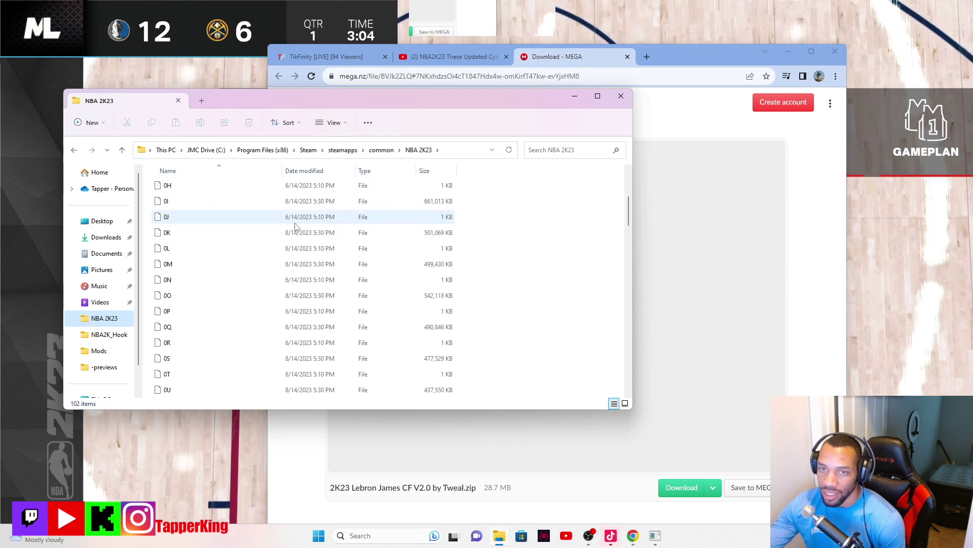
scroll(297, 227, "up", 4)
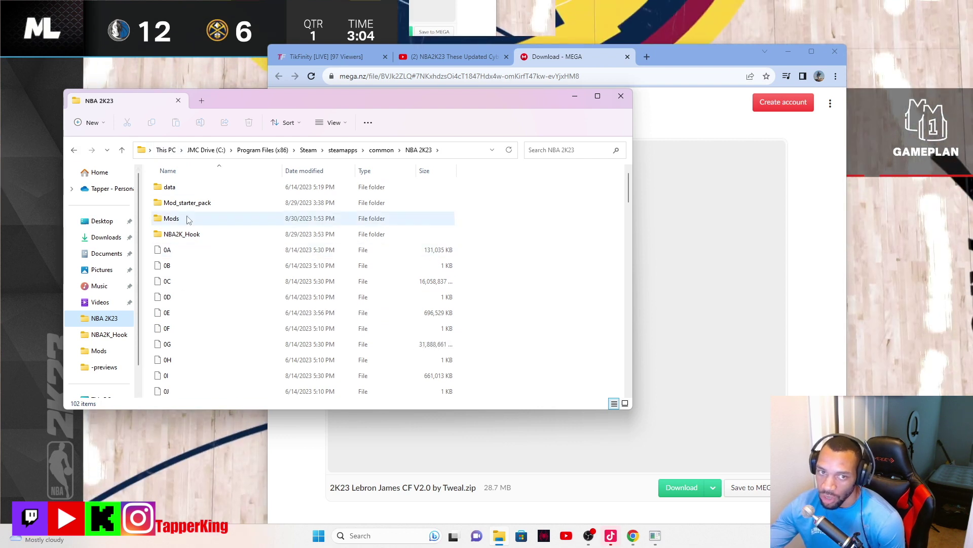
right_click(500, 534)
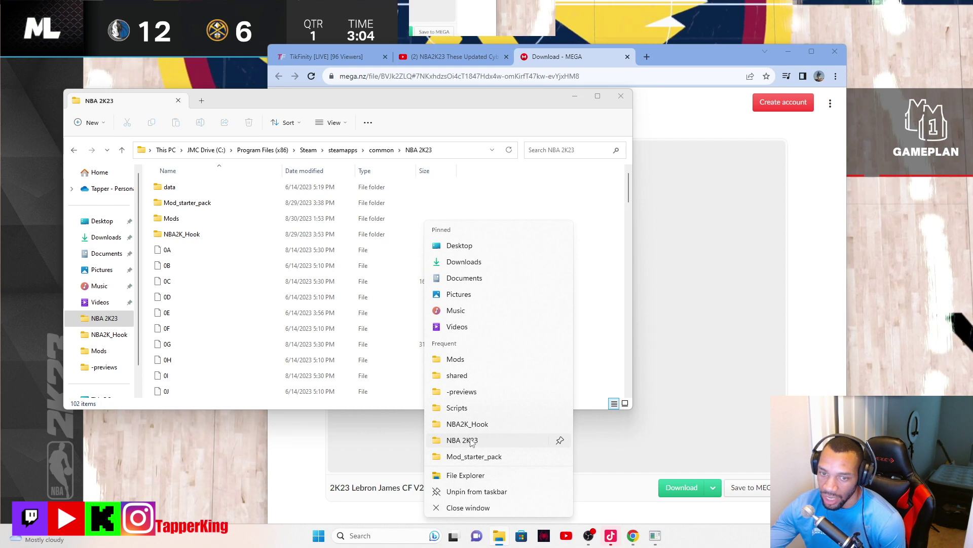
left_click(465, 477)
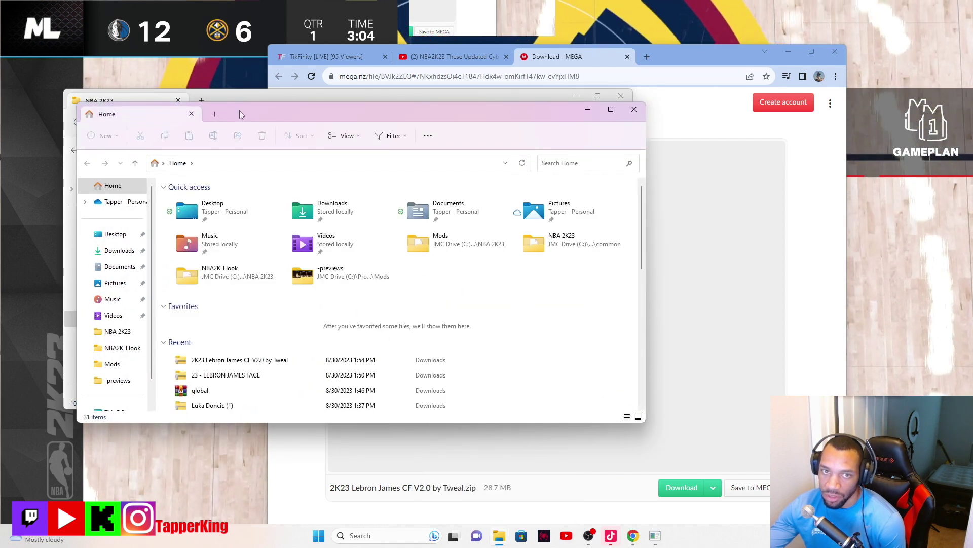
left_click_drag(240, 111, 613, 104)
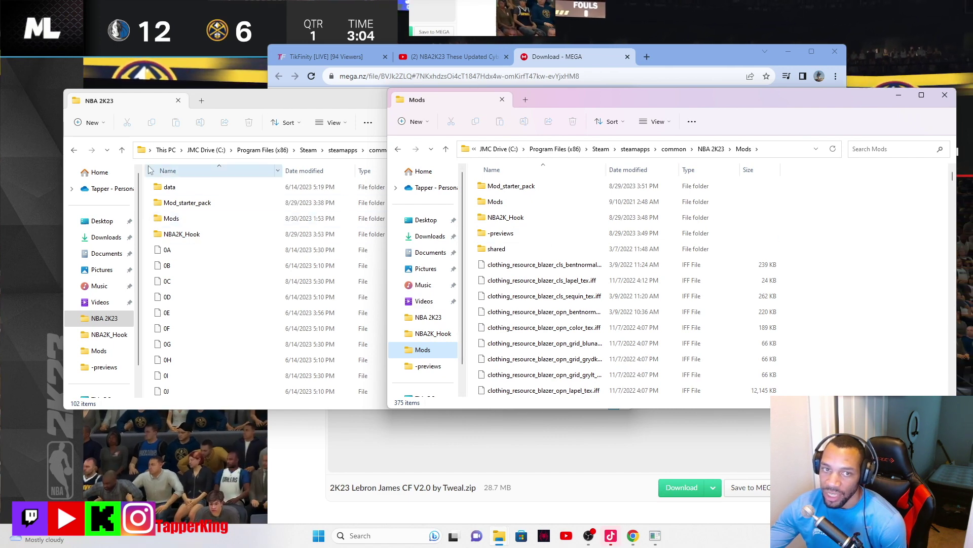
left_click(100, 238)
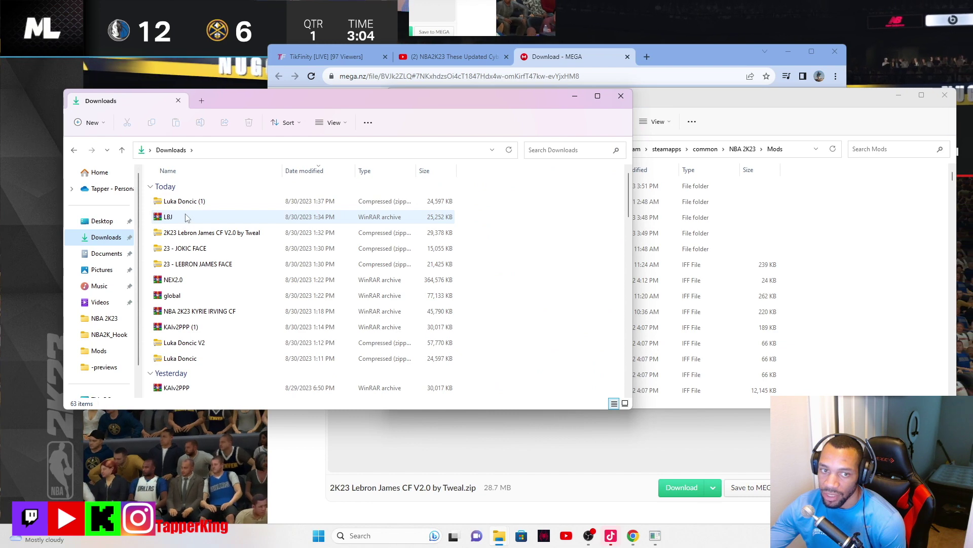
Open LBJ.rar in WinRAR, select its five IFF files, and drag them toward the Mods folder
double_click(237, 218)
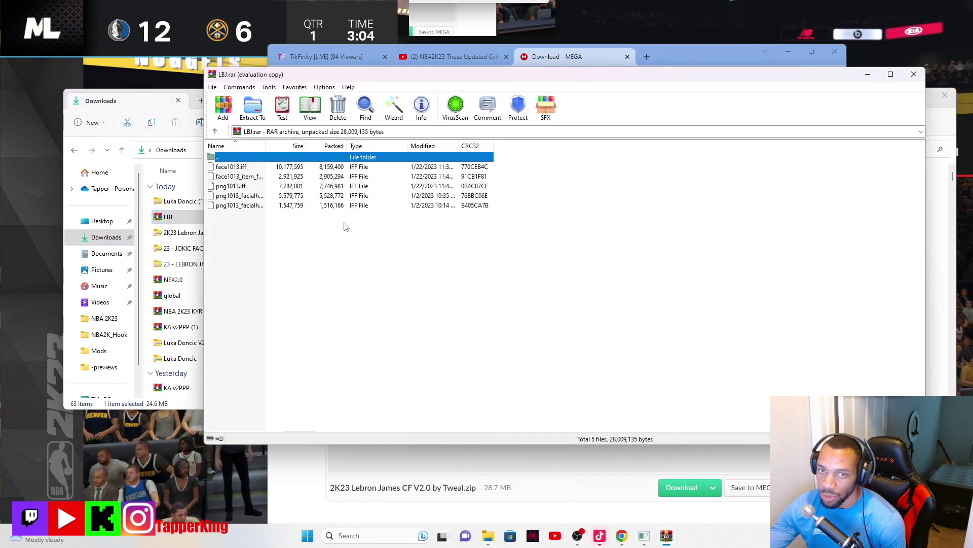
left_click_drag(344, 227, 370, 163)
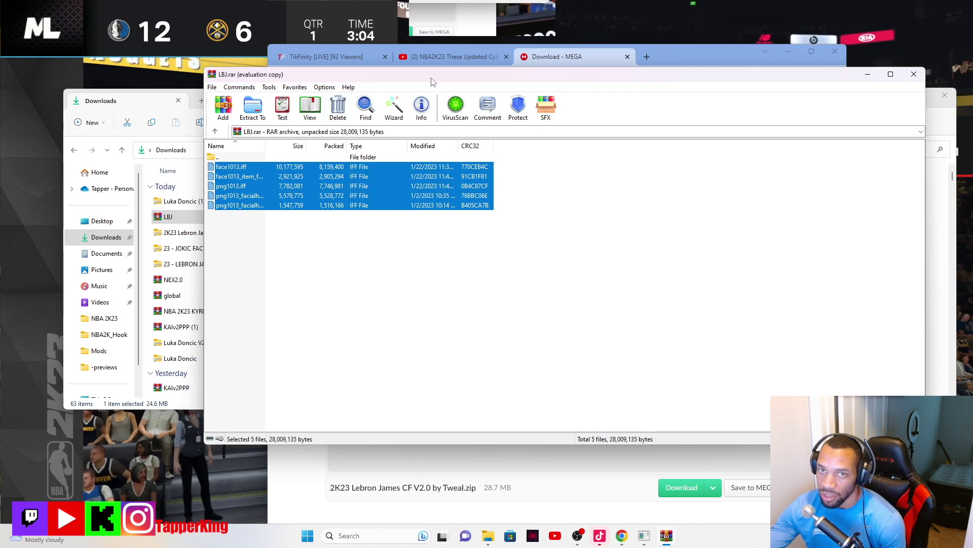
left_click_drag(433, 82, 90, 125)
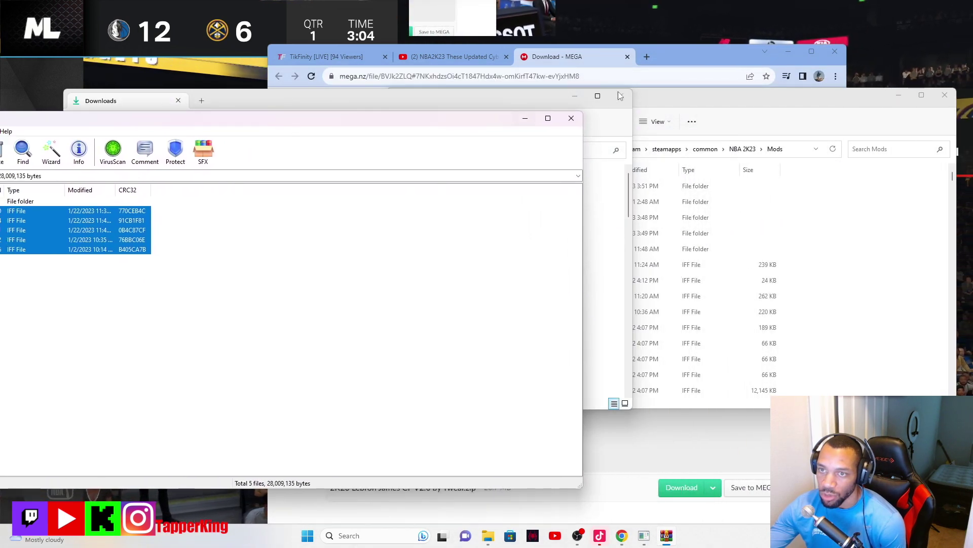
left_click(666, 97)
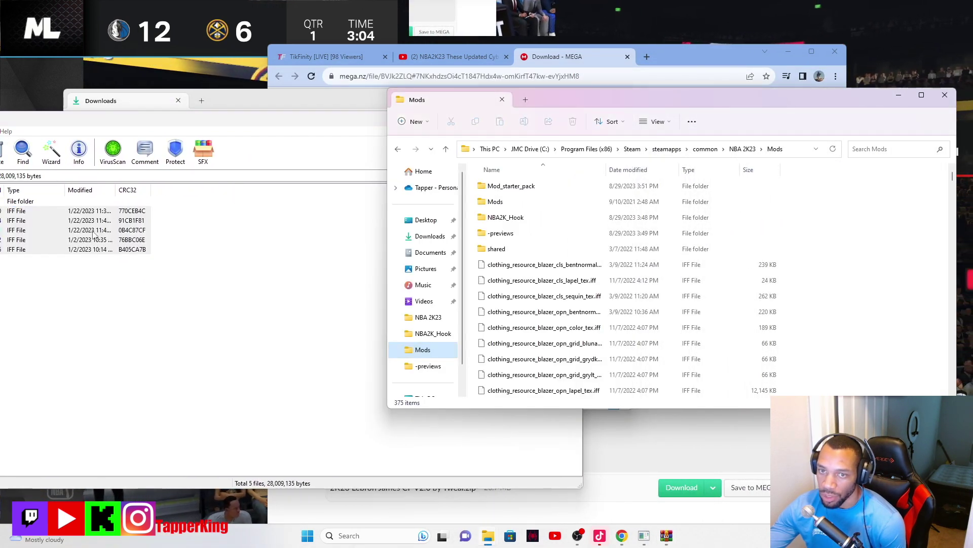
left_click_drag(95, 235, 573, 238)
Move the WinRAR window aside and browse the files in the NBA 2K23 Mods folder
left_click(600, 90)
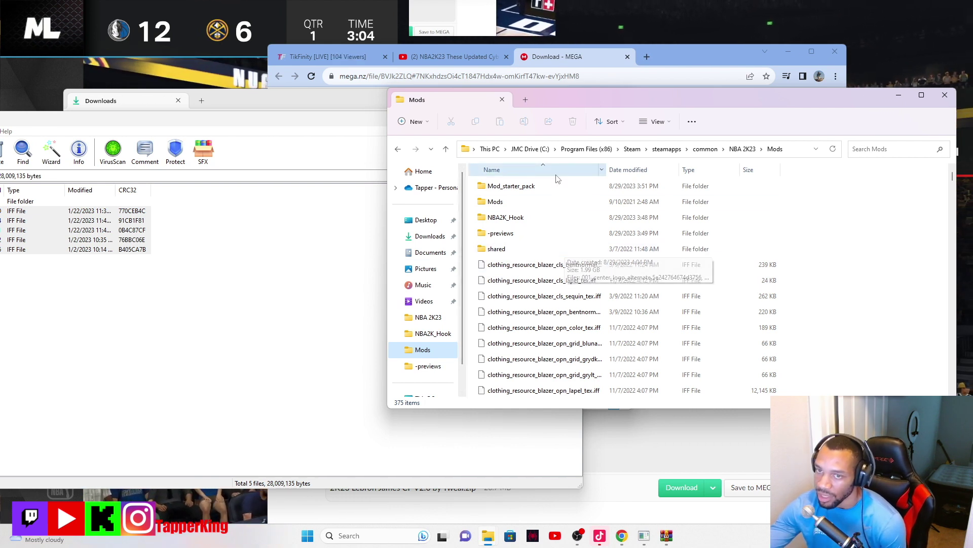
scroll(560, 306, "down", 5)
scroll(573, 300, "down", 8)
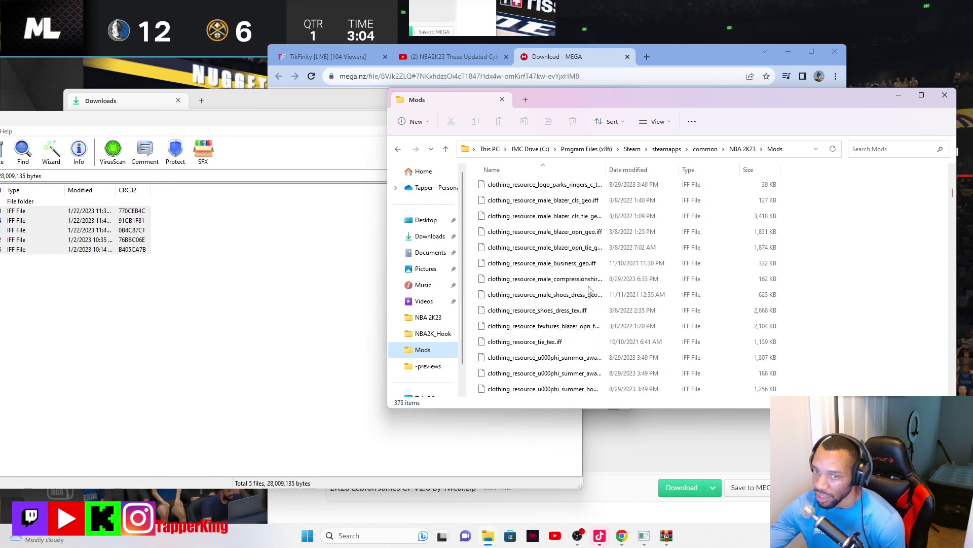
scroll(586, 288, "down", 13)
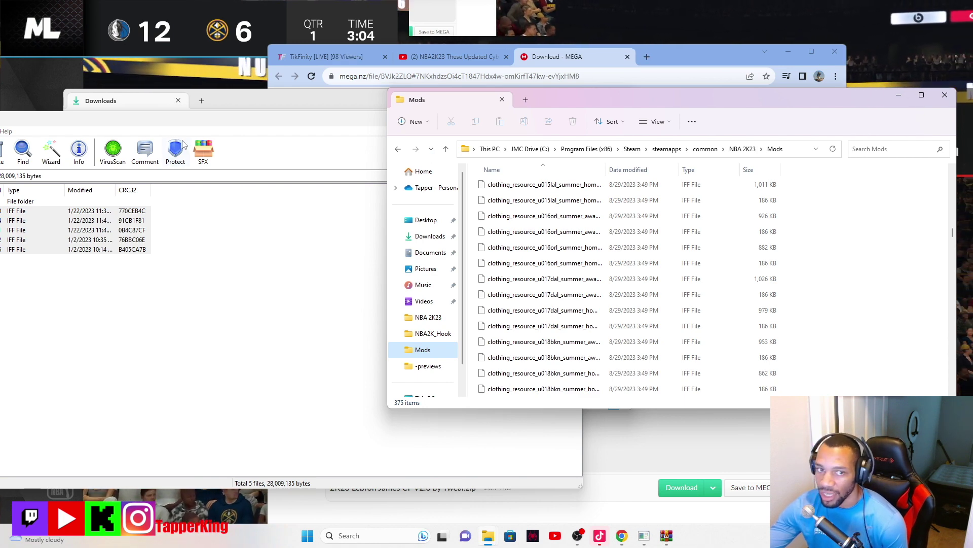
left_click_drag(182, 118, 240, 212)
left_click(583, 104)
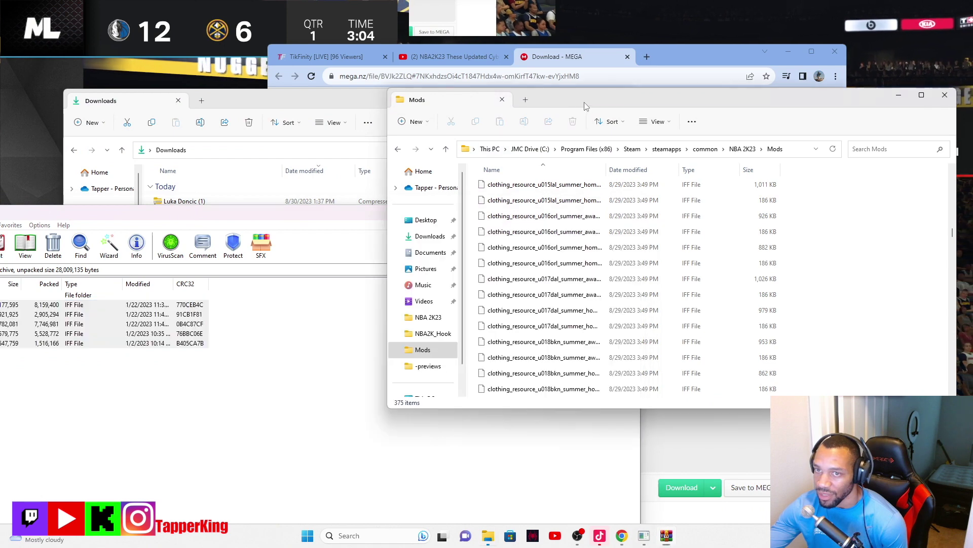
scroll(583, 254, "down", 9)
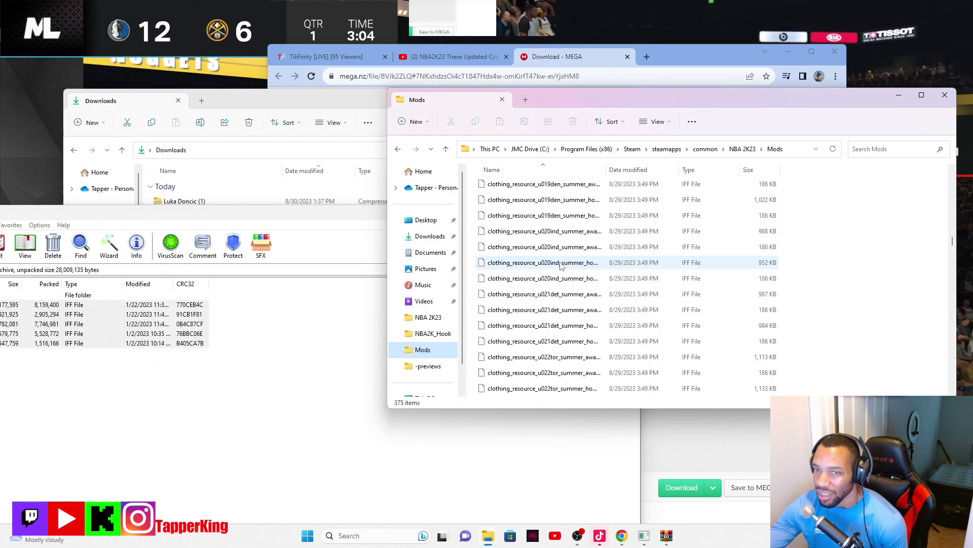
scroll(558, 265, "up", 1)
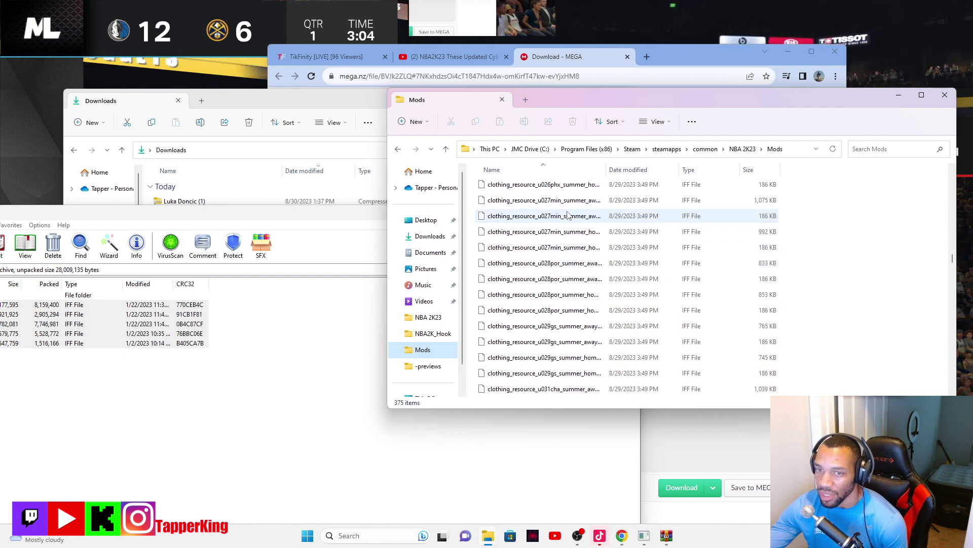
scroll(552, 264, "down", 8)
scroll(546, 262, "down", 10)
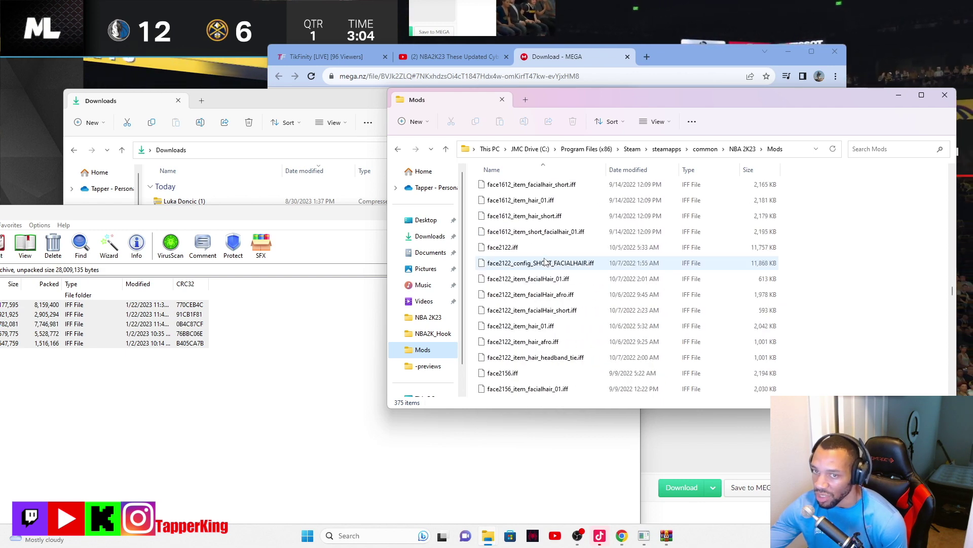
Scroll through the rest of the Mods folder, then close the Mods and WinRAR windows
scroll(546, 262, "down", 4)
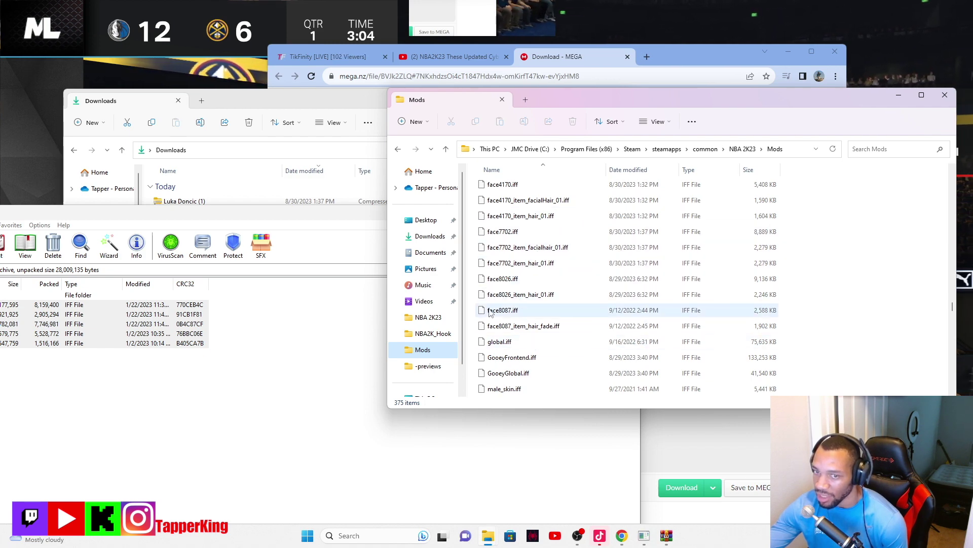
scroll(562, 288, "down", 2)
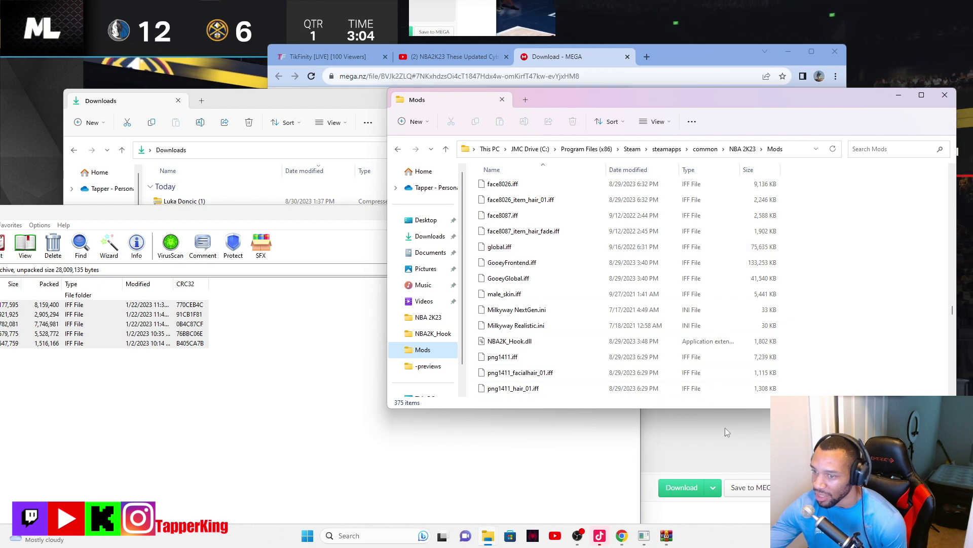
scroll(583, 310, "down", 1)
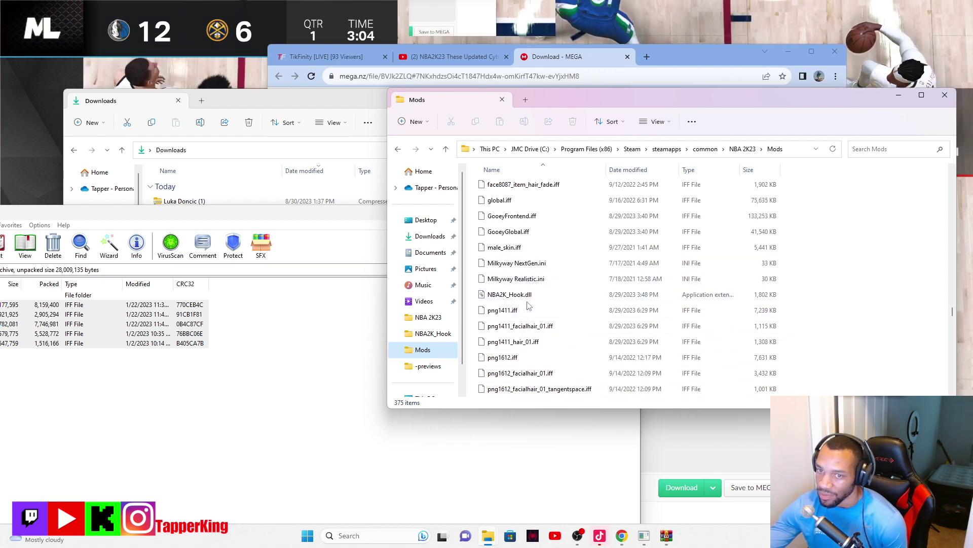
scroll(527, 305, "down", 1)
scroll(528, 304, "down", 3)
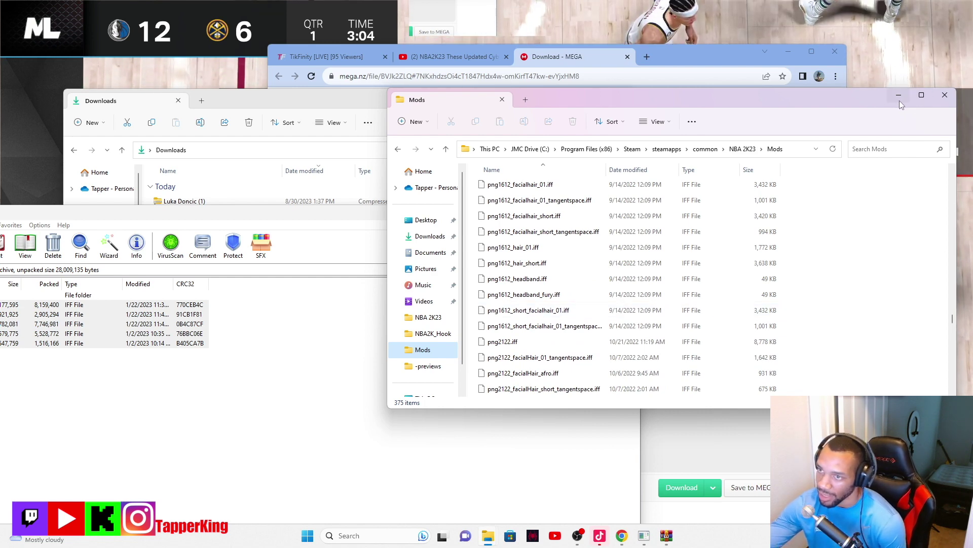
left_click(945, 95)
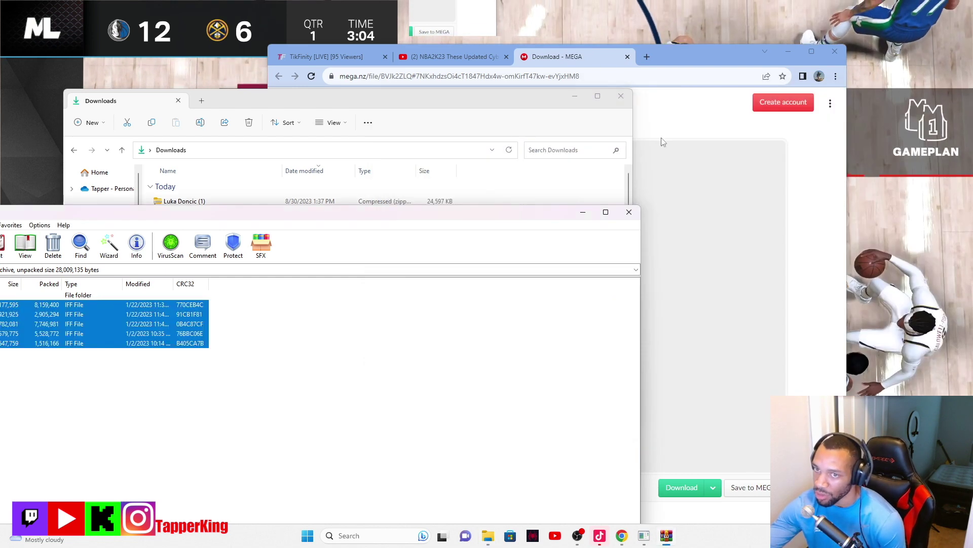
left_click(631, 211)
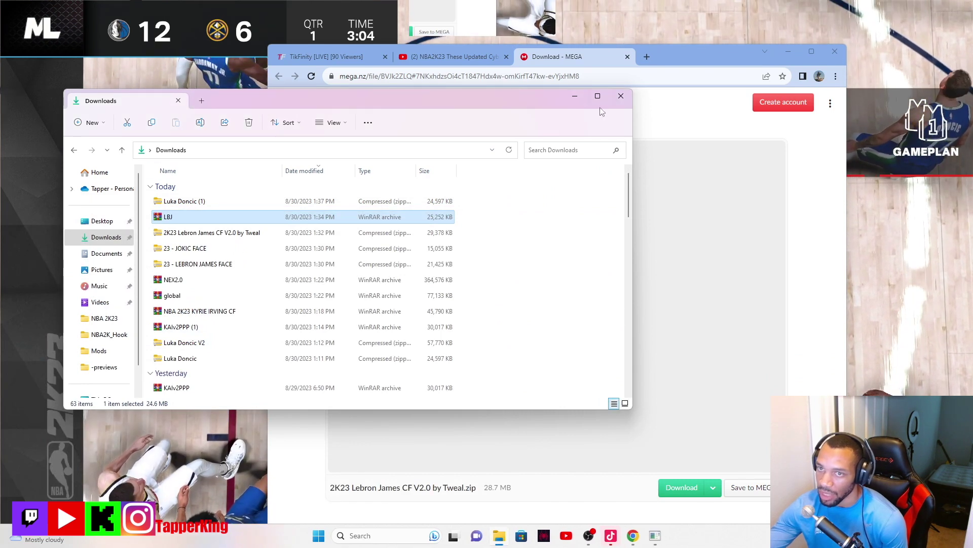
Close the Downloads window, the MEGA download tab, and the YouTube Cyberfaces video tab
left_click(620, 97)
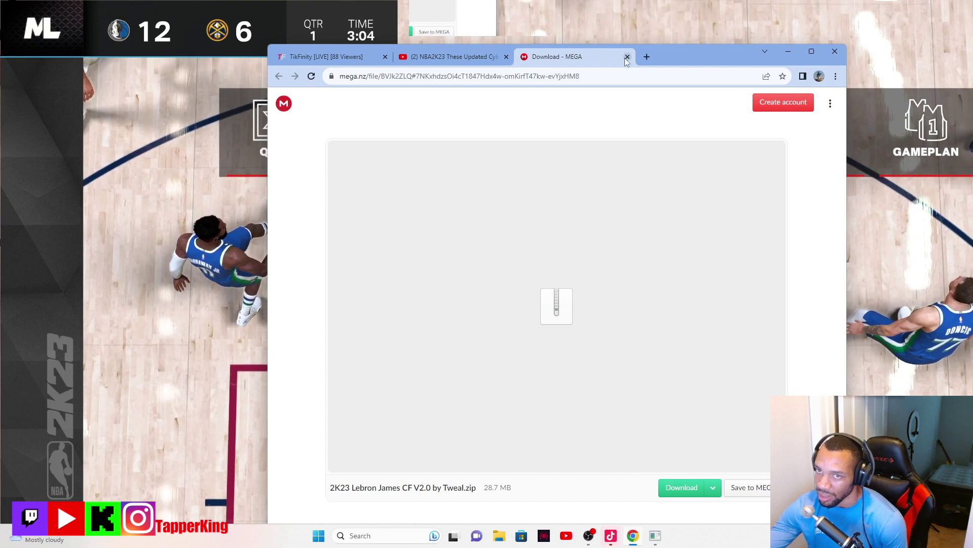
left_click(627, 56)
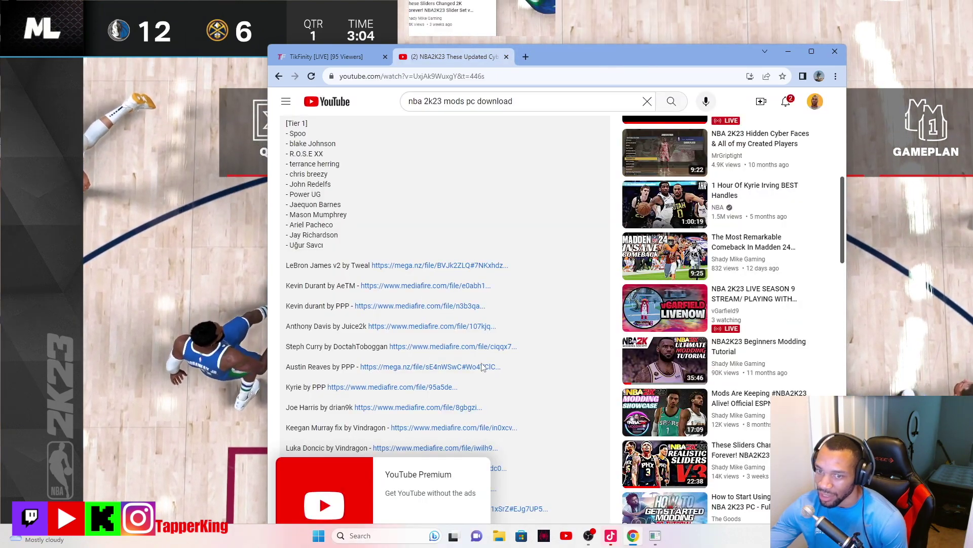
scroll(482, 367, "up", 10)
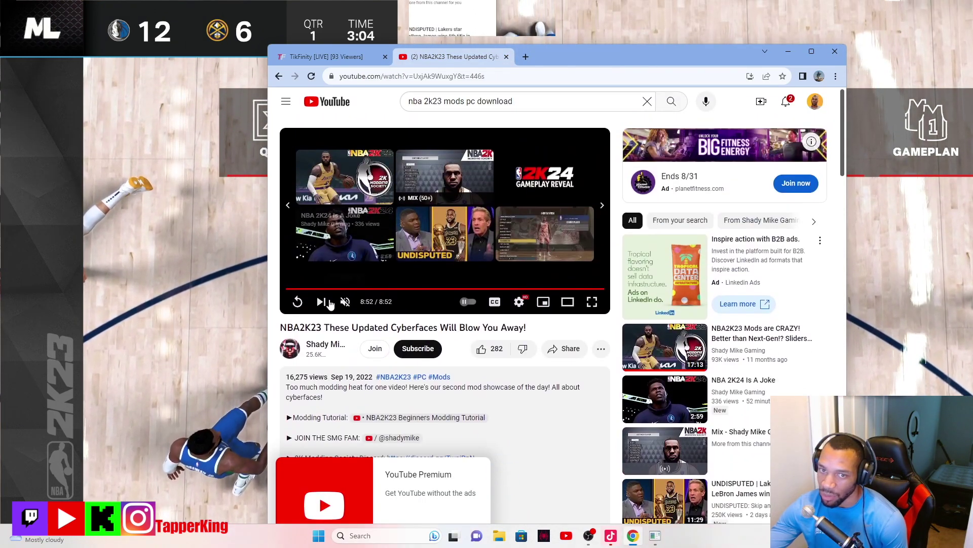
scroll(329, 303, "down", 5)
scroll(380, 272, "up", 4)
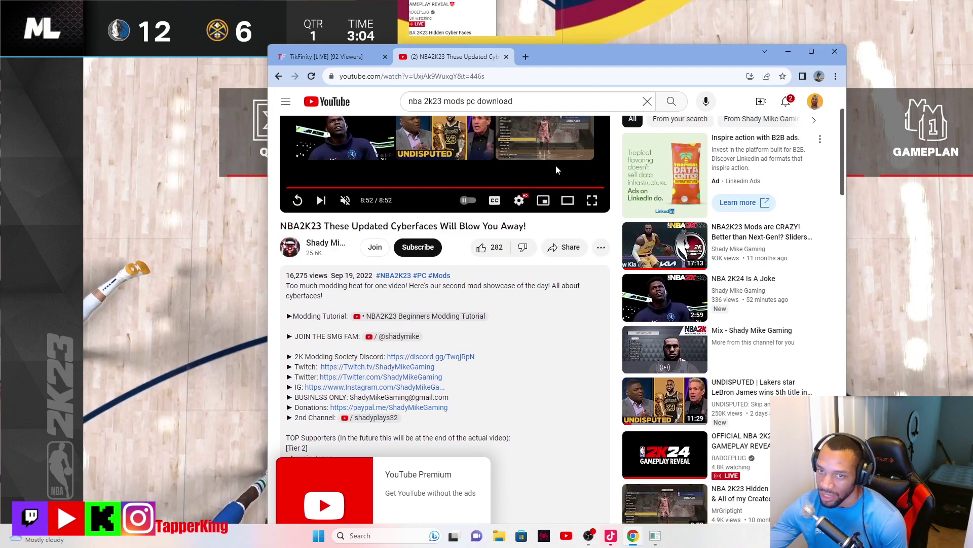
scroll(556, 170, "down", 4)
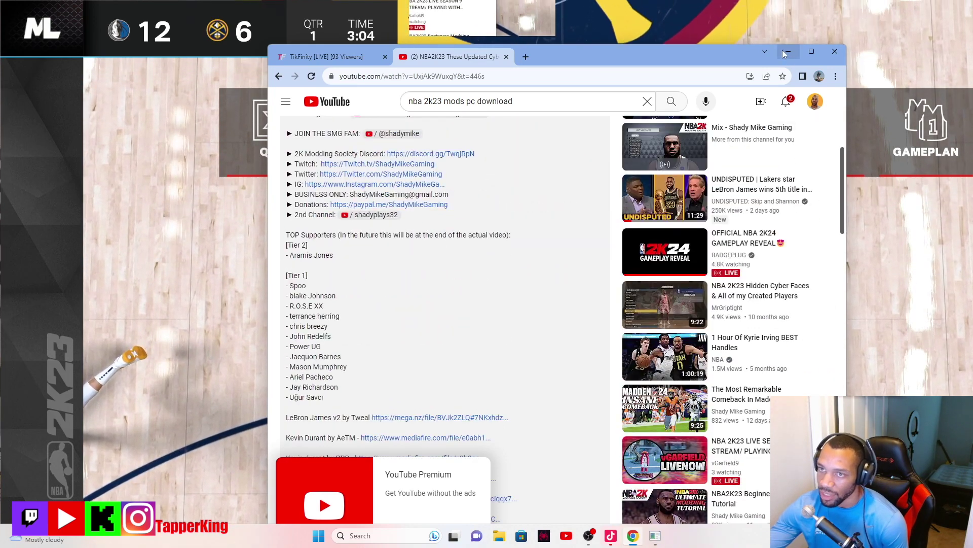
left_click(506, 57)
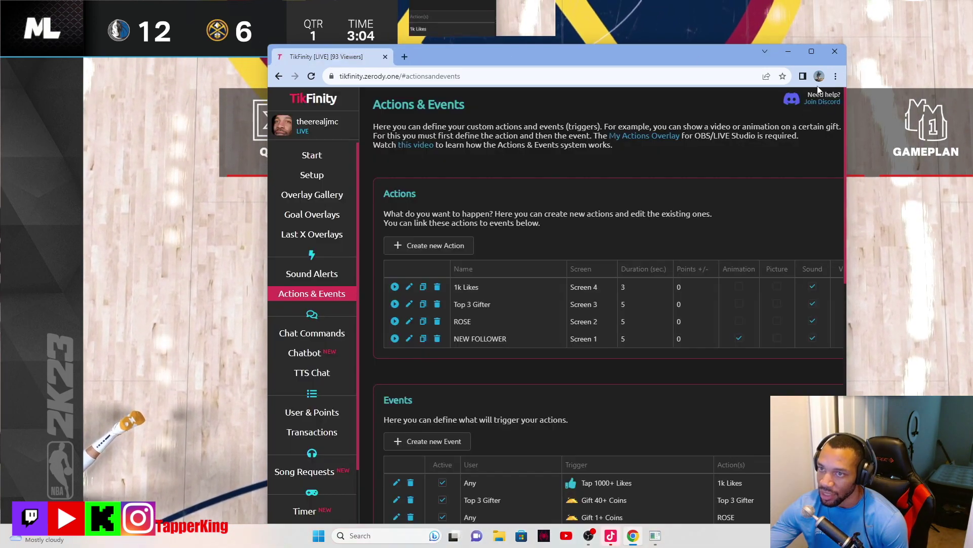
Minimize the TikFinity browser and unpause NBA 2K23 with Escape
left_click(788, 50)
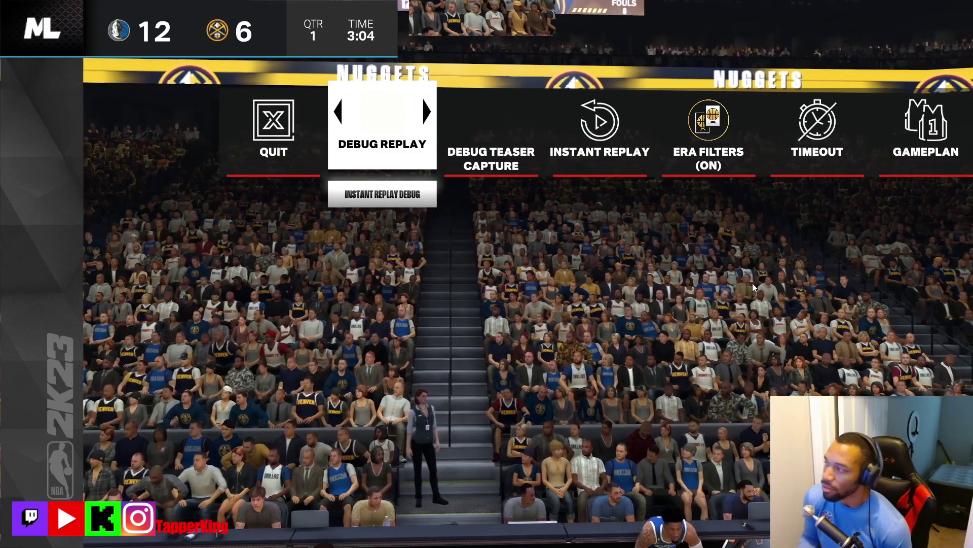
key("Escape")
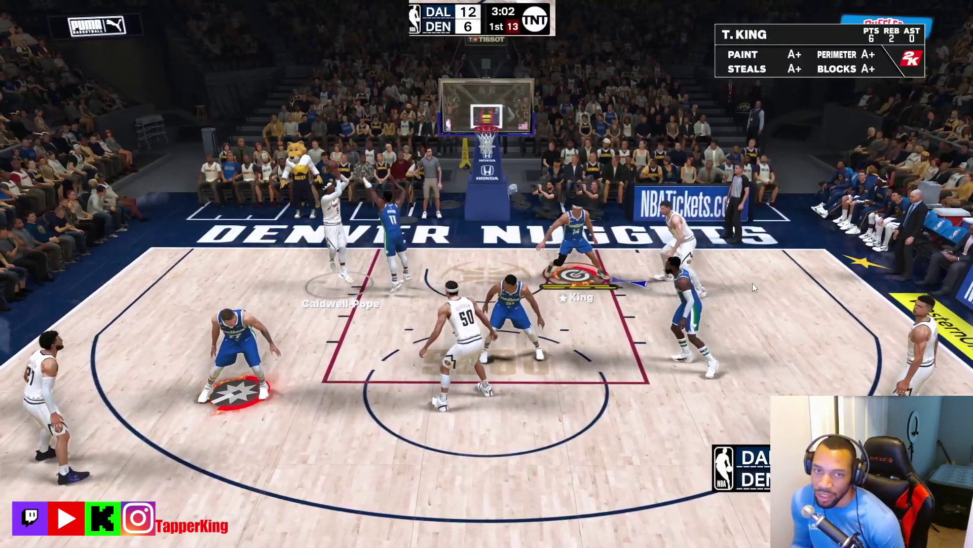